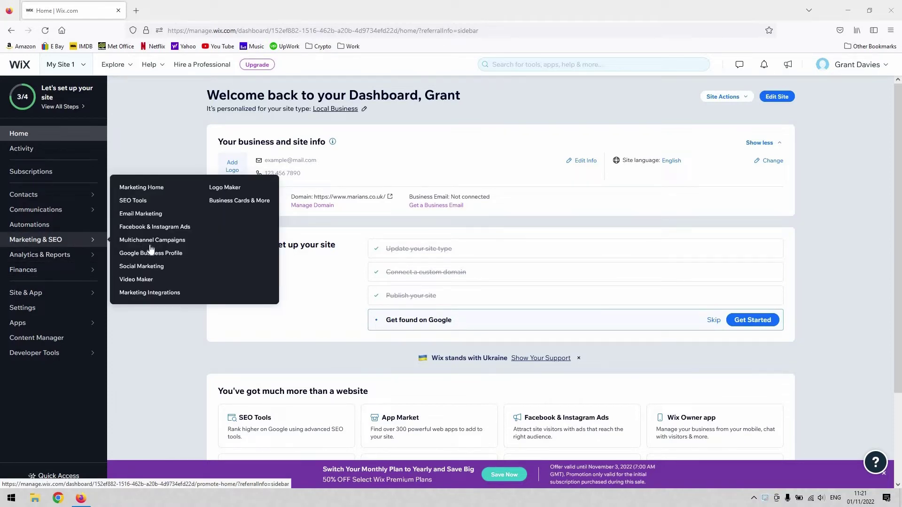
Go to Marketing Integrations and start connecting the Facebook Pixel & CAPI integration.
left_click(163, 296)
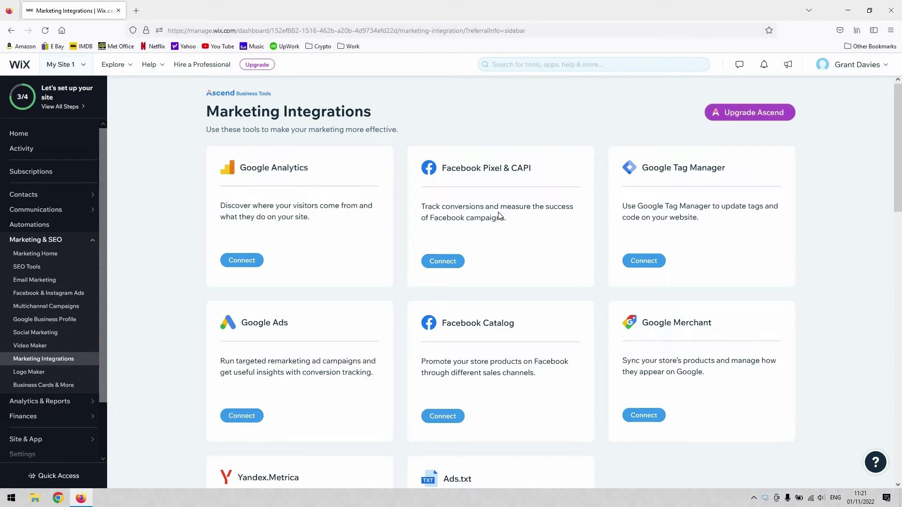
left_click(447, 263)
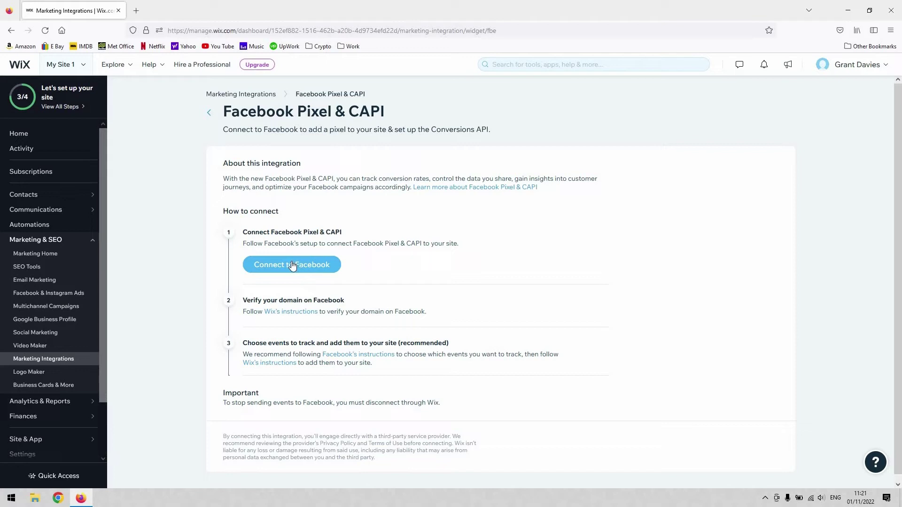
Link the site to Facebook as the logged-in account and accept the Wix Apps permissions.
left_click(322, 266)
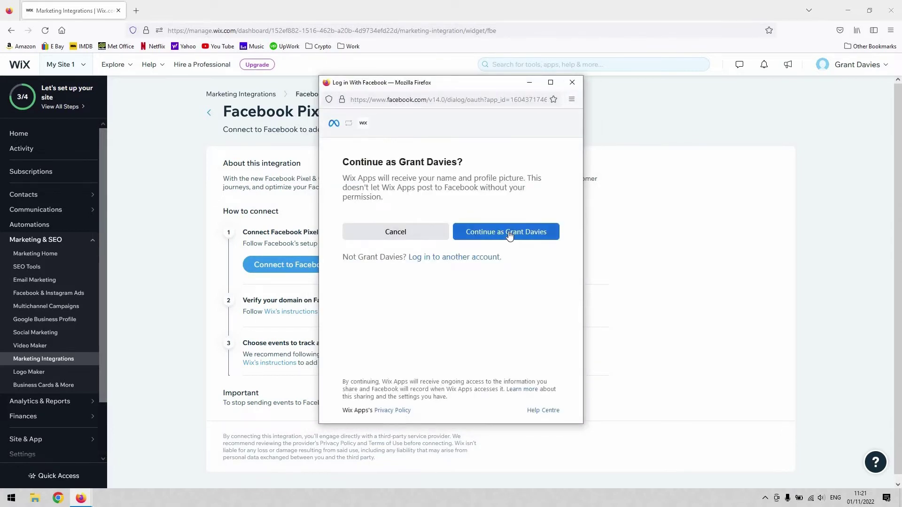
left_click(508, 231)
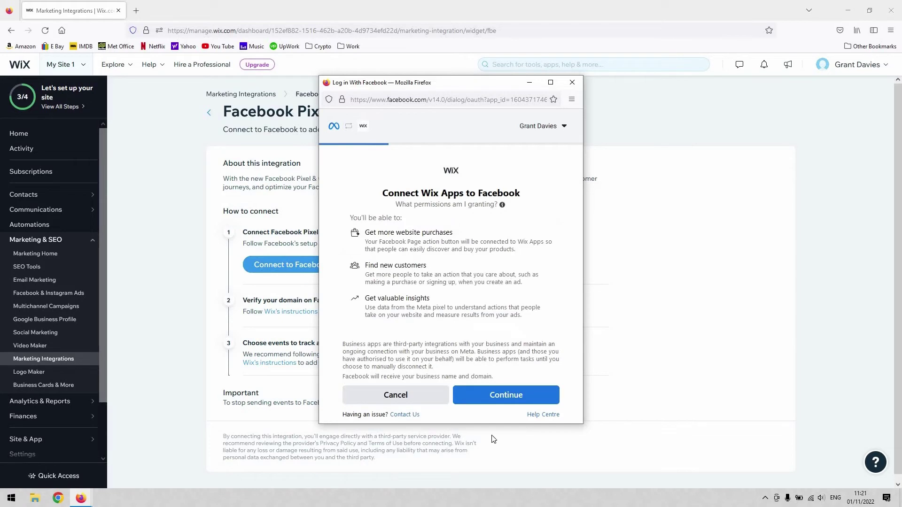
left_click(517, 399)
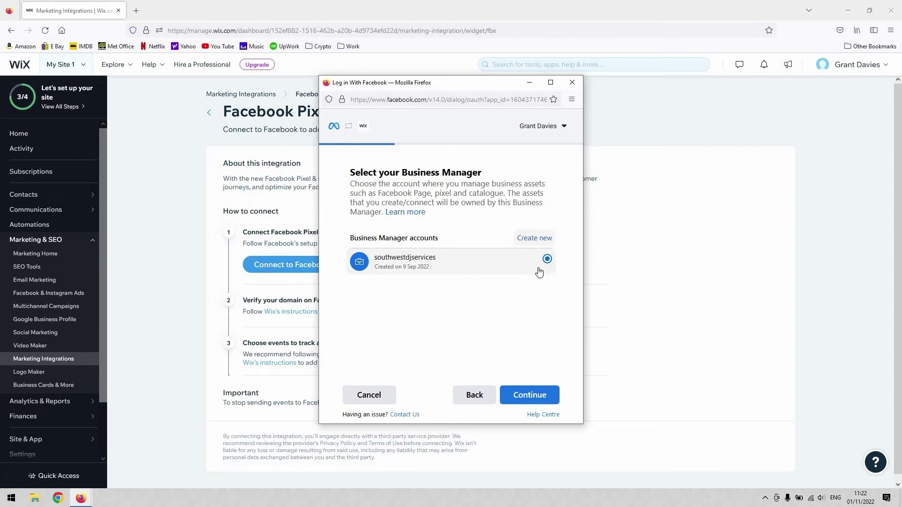
Confirm the Business Manager account and create a new pixel named 'My Site 1 – Meta pixel'.
left_click(536, 400)
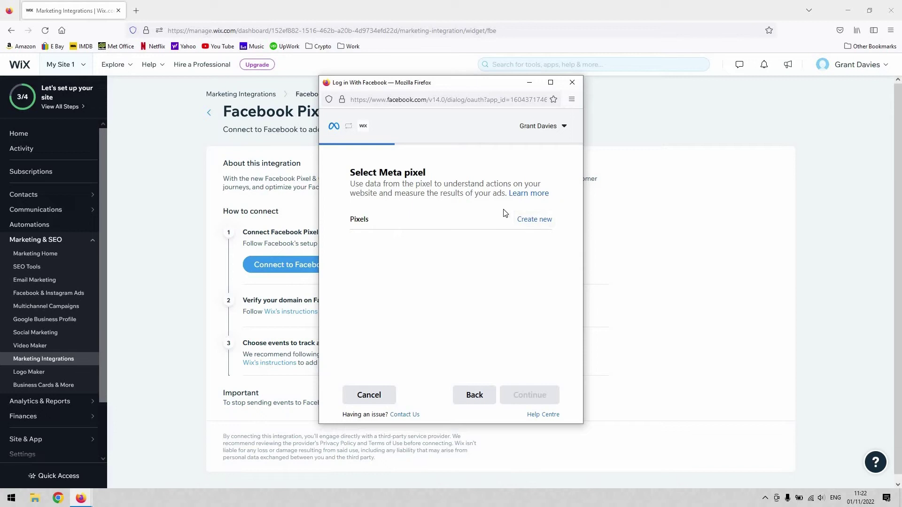
left_click(543, 221)
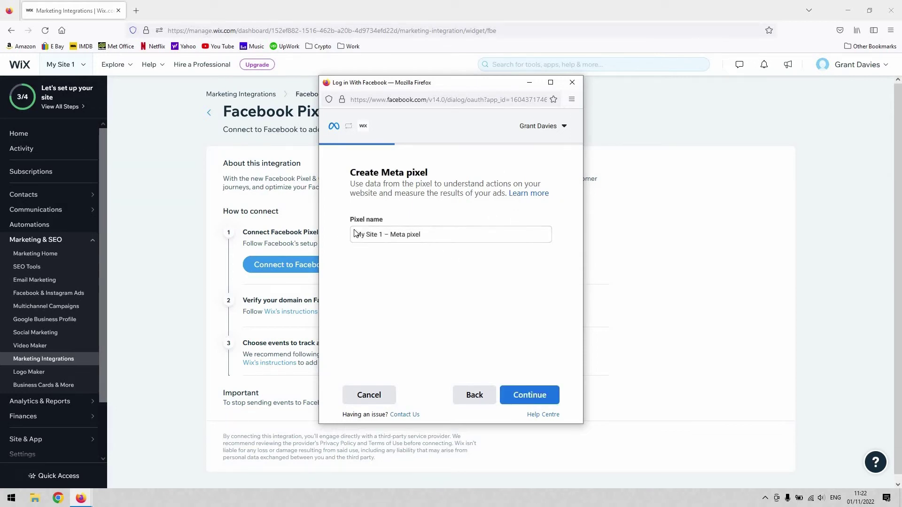
left_click_drag(329, 238, 481, 331)
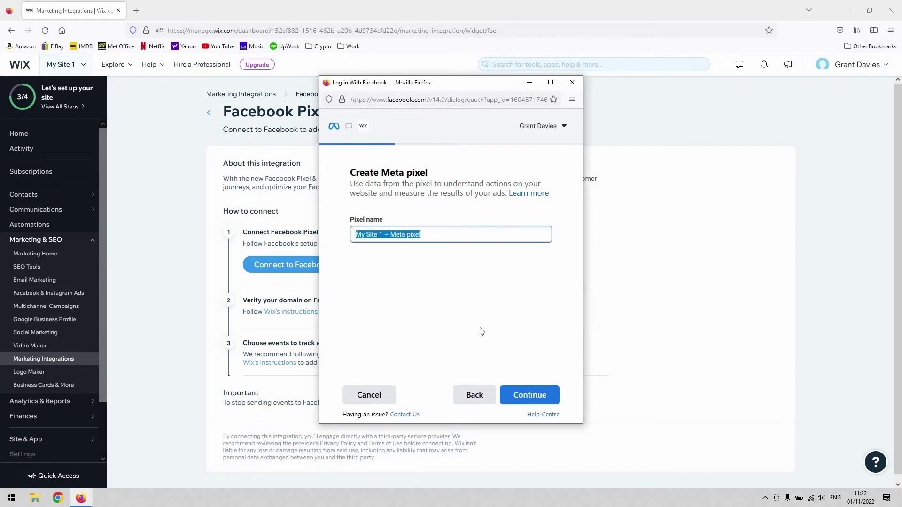
left_click(518, 398)
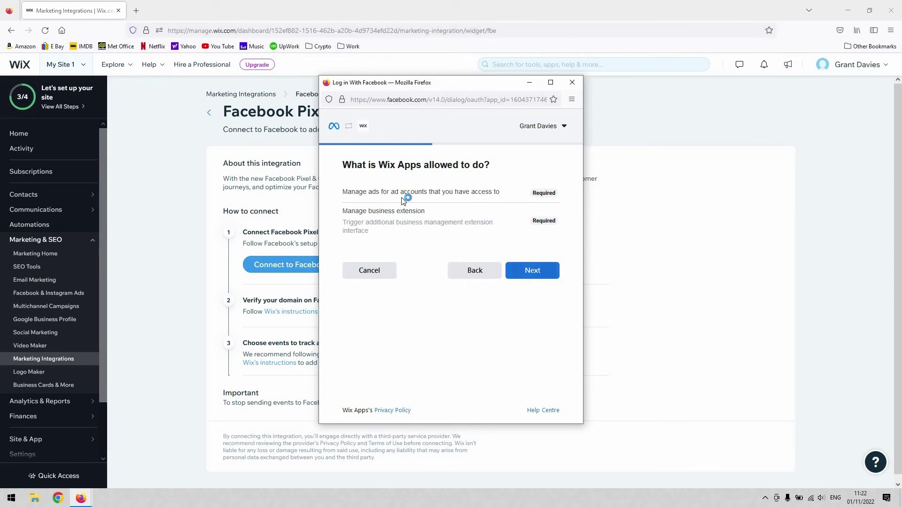
Approve the Wix Apps permissions to reach the 'You're all set!' confirmation.
left_click(528, 275)
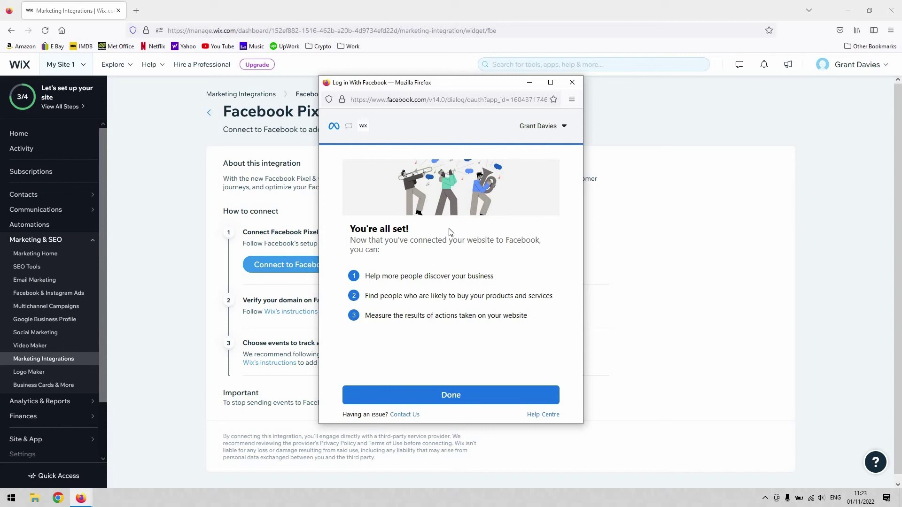
Dismiss the Facebook 'You're all set!' popup to finish the Pixel & CAPI setup.
left_click(454, 400)
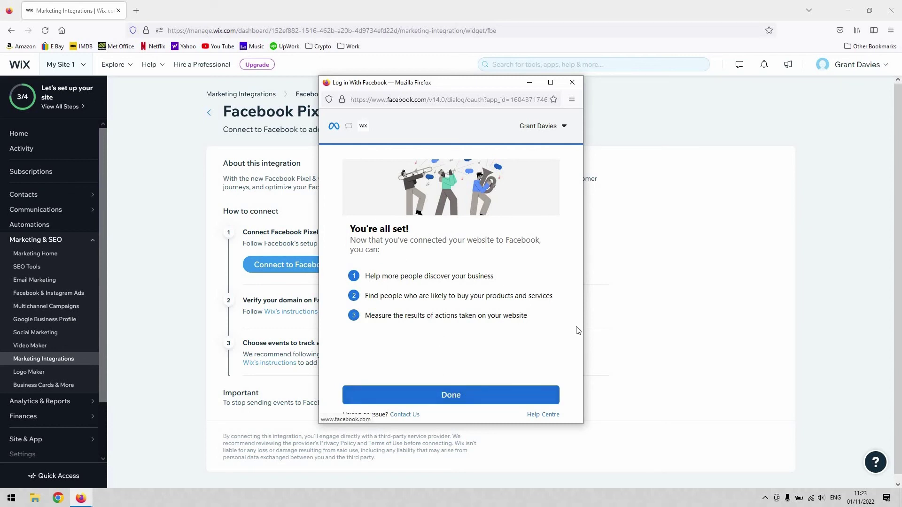